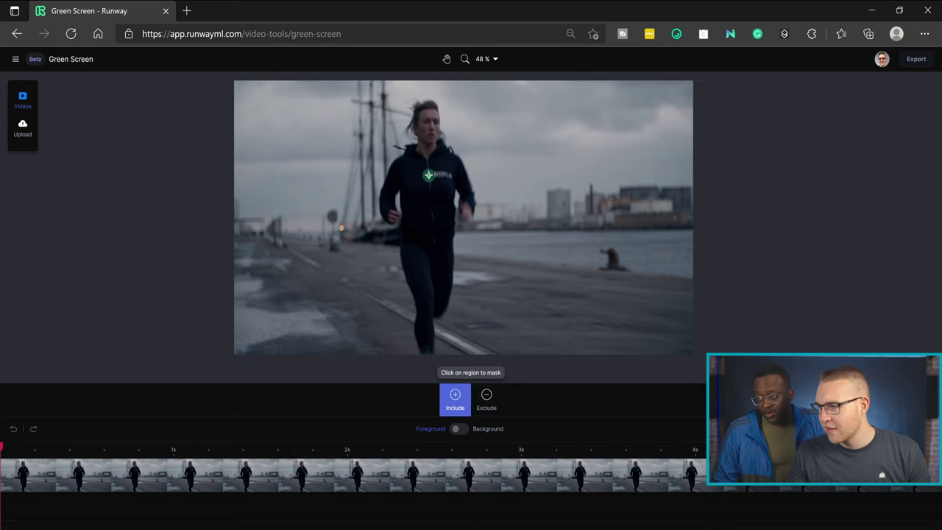
# - Include the runner's legs in the mask and preview it across the clip
pyautogui.click(423, 290)
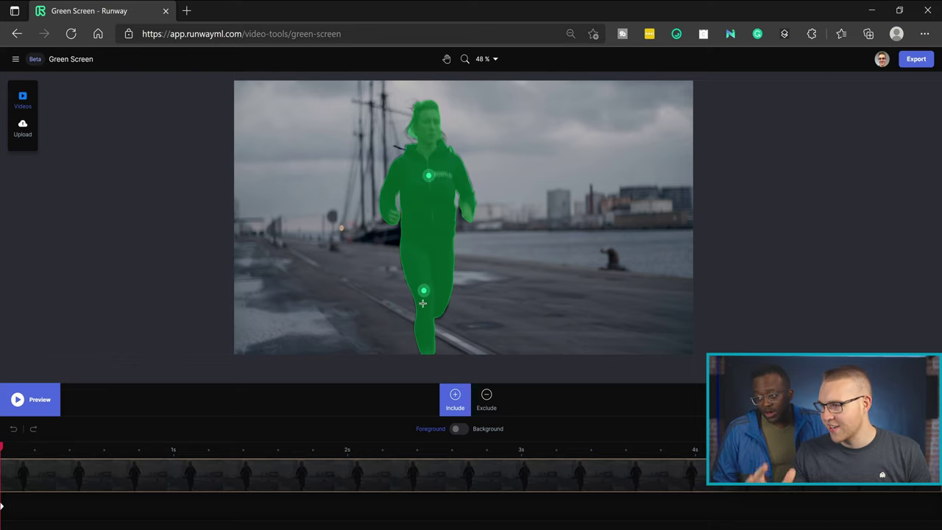
pyautogui.press('space')
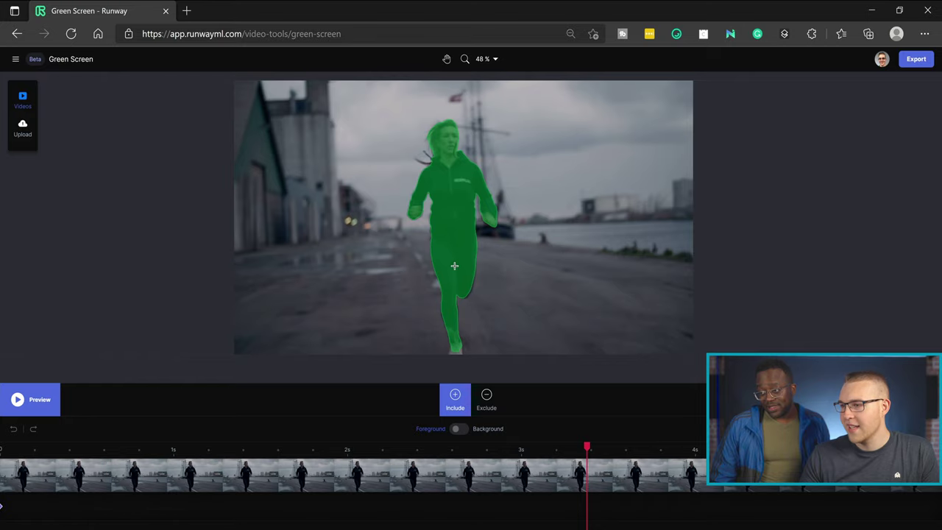
pyautogui.press('space')
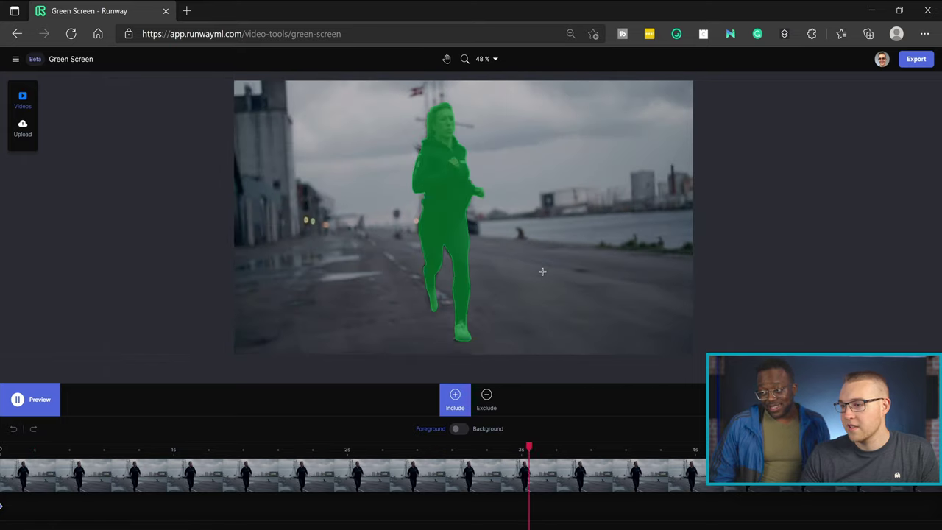
pyautogui.press('space')
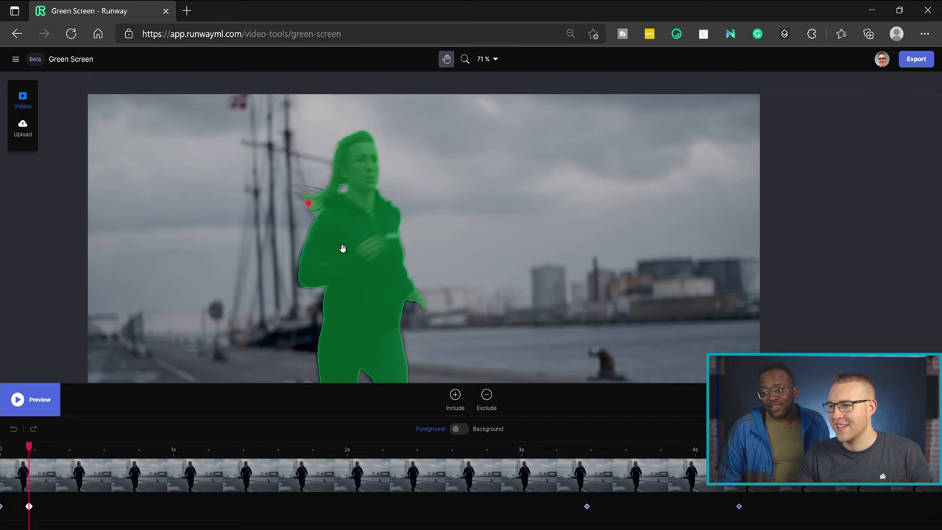
# - Pan and zoom the frame to inspect the runner's hair and shoulder on a later frame
pyautogui.moveTo(342, 248); pyautogui.dragTo(355, 208)
pyautogui.scroll(-2, 350, 201)
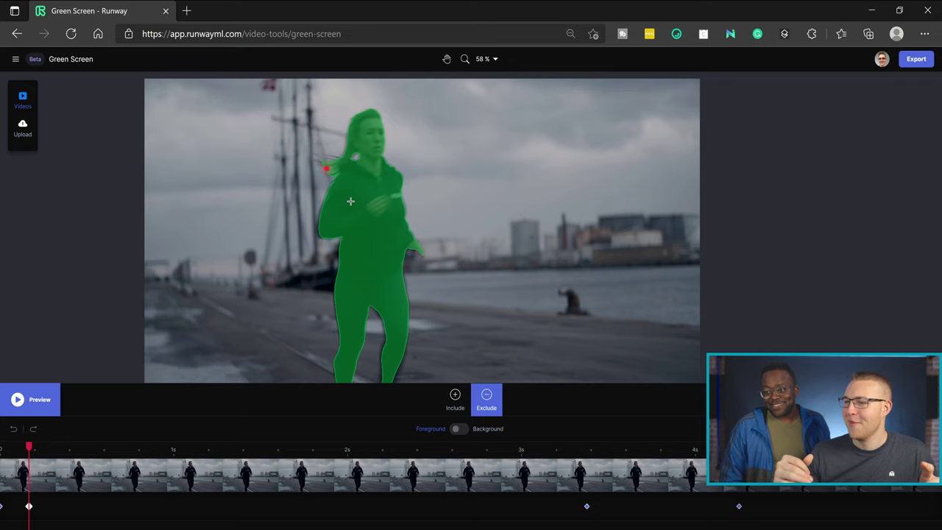
pyautogui.scroll(5, 349, 183)
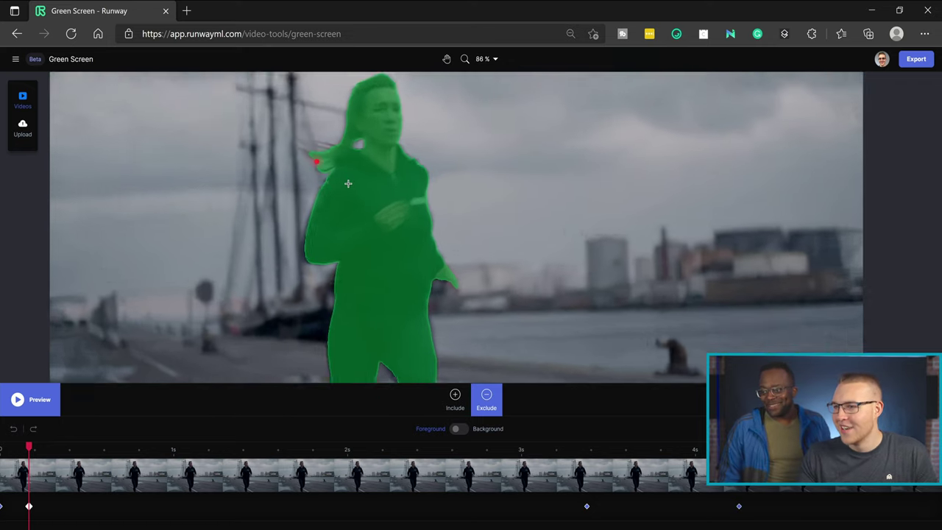
pyautogui.scroll(-4, 364, 245)
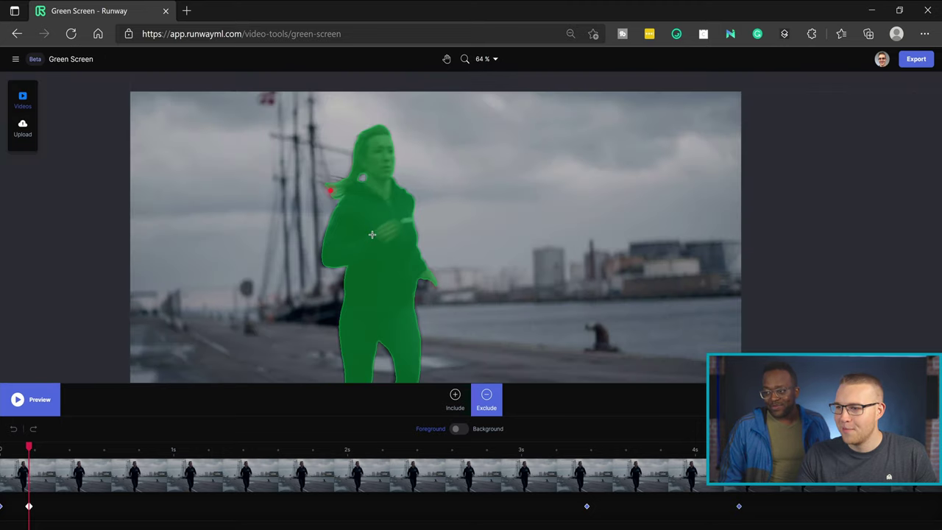
pyautogui.moveTo(377, 247); pyautogui.dragTo(378, 212)
pyautogui.scroll(-2, 378, 213)
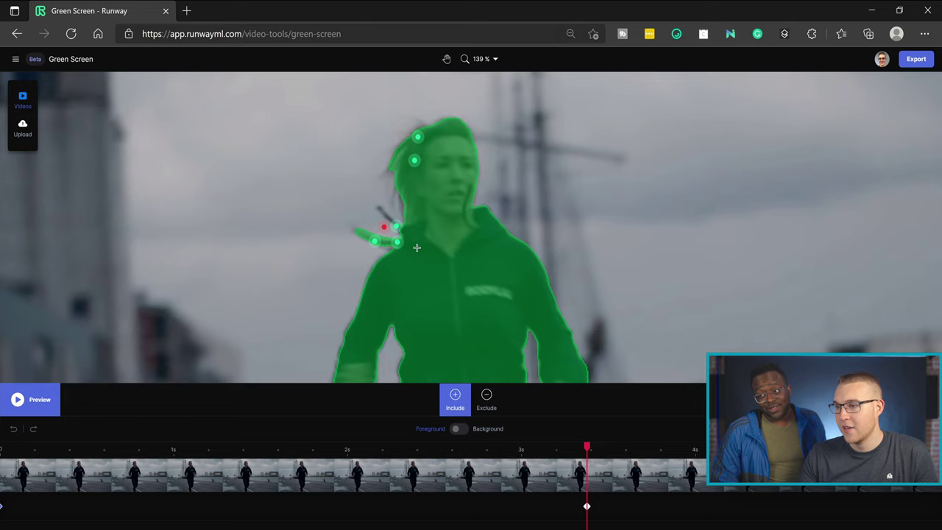
# - Pan to the runner's legs and include her foot in the mask
pyautogui.scroll(-1, 416, 247)
pyautogui.press('h')
pyautogui.scroll(-3, 452, 309)
pyautogui.moveTo(437, 267); pyautogui.dragTo(451, 152)
pyautogui.press('i')
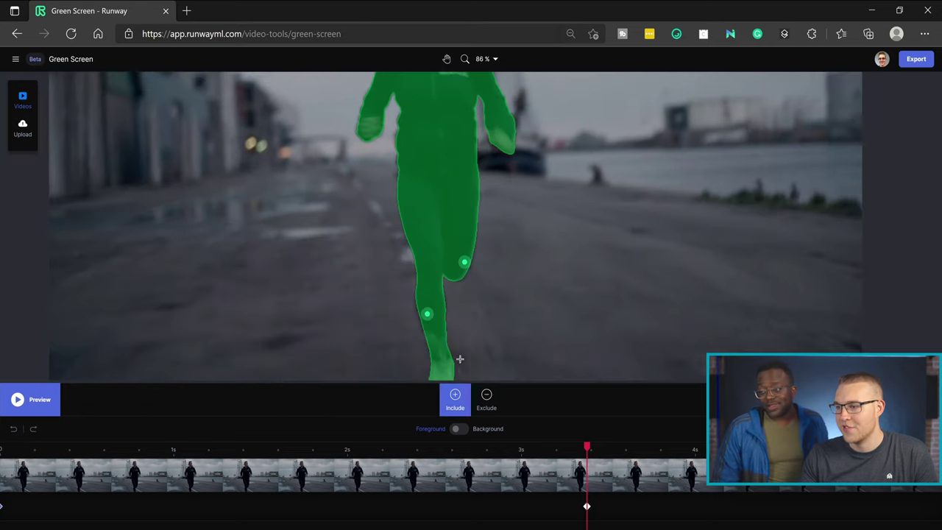
pyautogui.click(459, 358)
# - Include the runner's torso and show her on the solid green Background
pyautogui.scroll(-1, 457, 358)
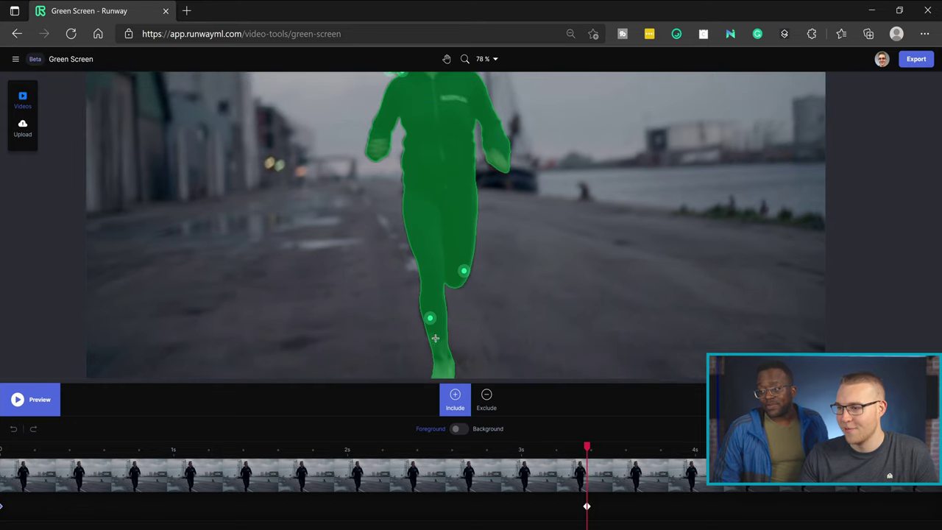
pyautogui.scroll(-3, 440, 296)
pyautogui.click(447, 194)
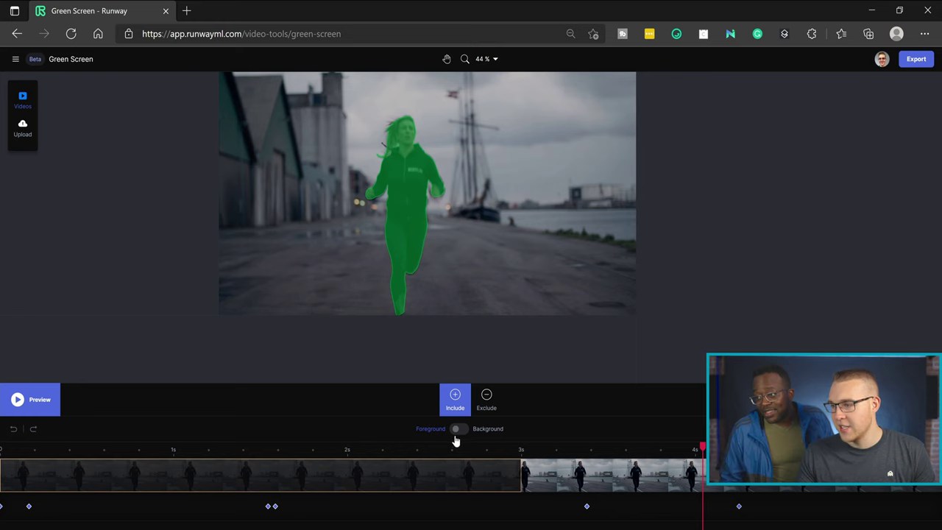
pyautogui.click(456, 429)
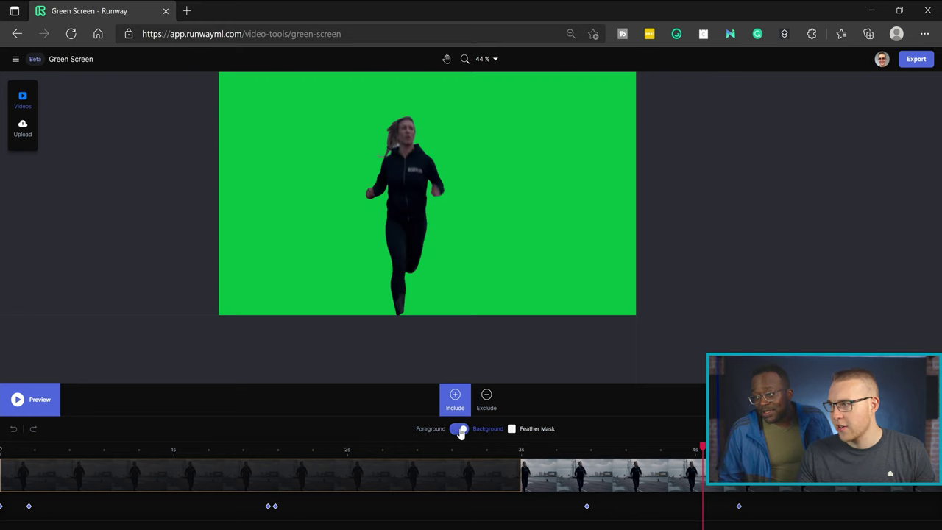
# - Play back the green-screen result, then enable Feather Mask to soften the edges
pyautogui.press('space')
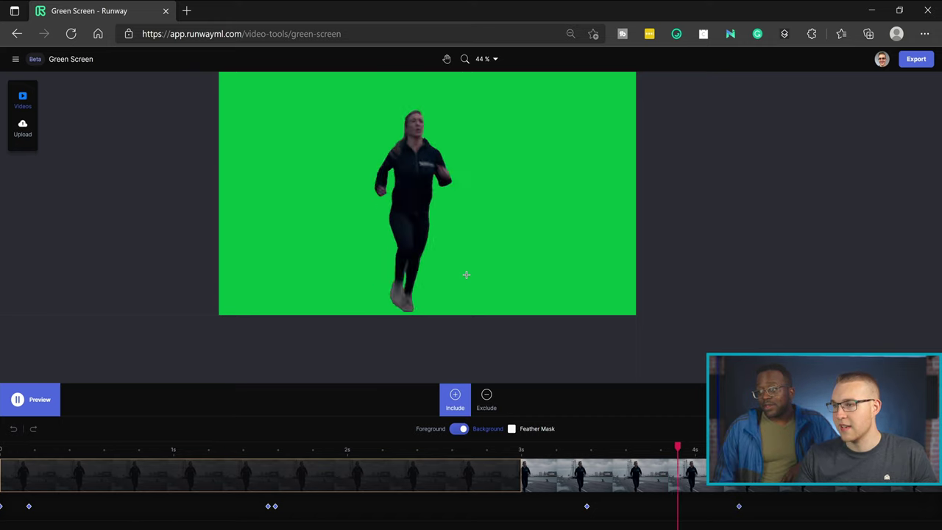
pyautogui.press('space')
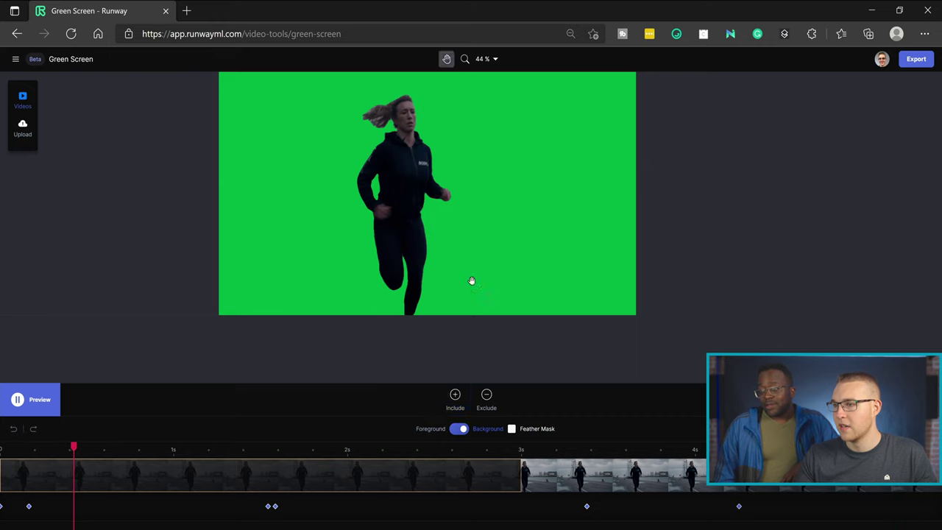
pyautogui.click(512, 429)
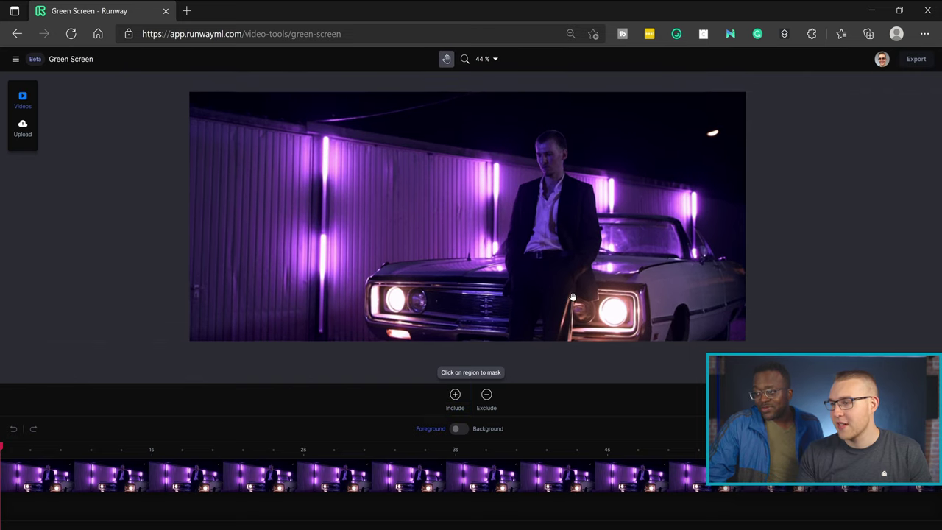
# - Zoom and reposition the car clip and return to Include mode for the suited man
pyautogui.scroll(1, 562, 239)
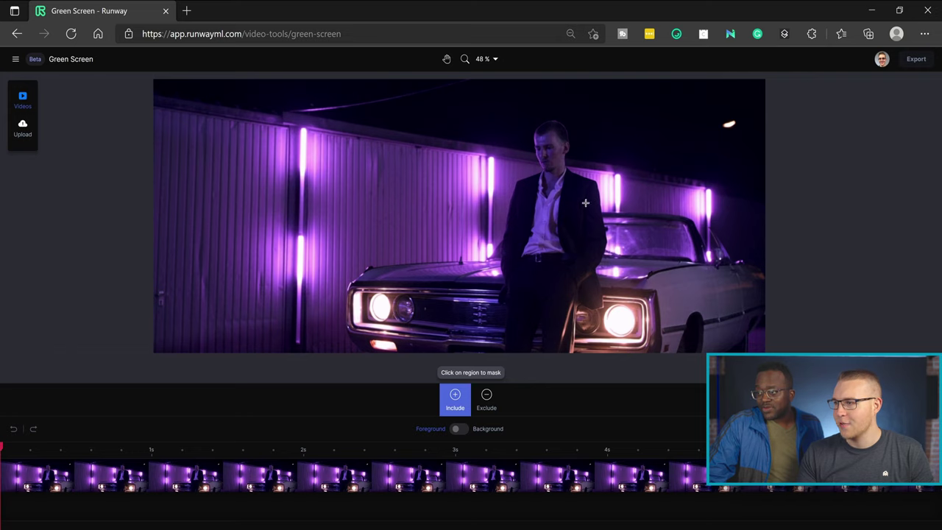
pyautogui.scroll(2, 564, 136)
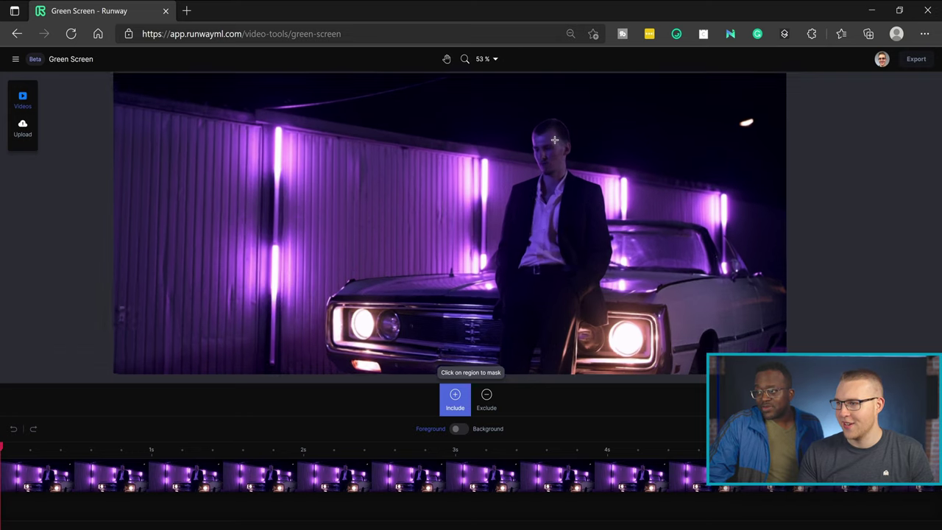
pyautogui.scroll(-2, 554, 205)
pyautogui.press('i')
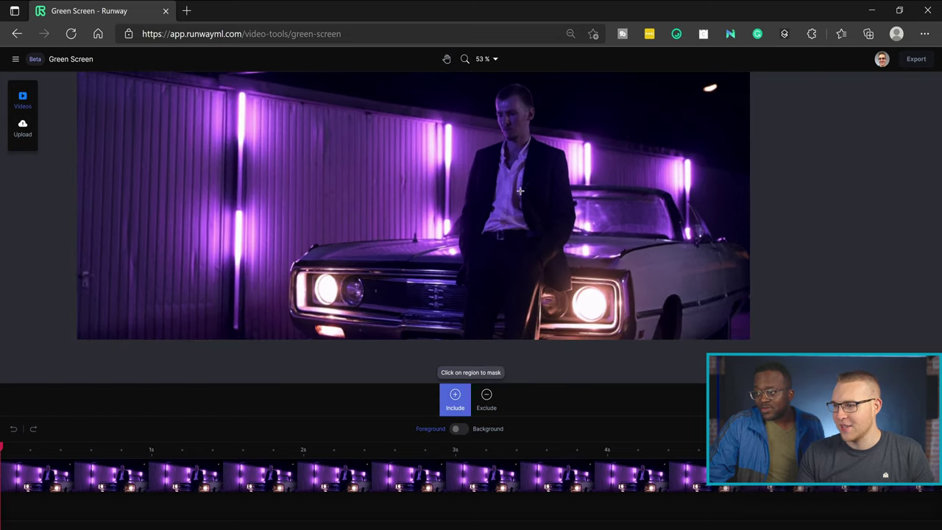
pyautogui.moveTo(518, 195); pyautogui.dragTo(526, 218)
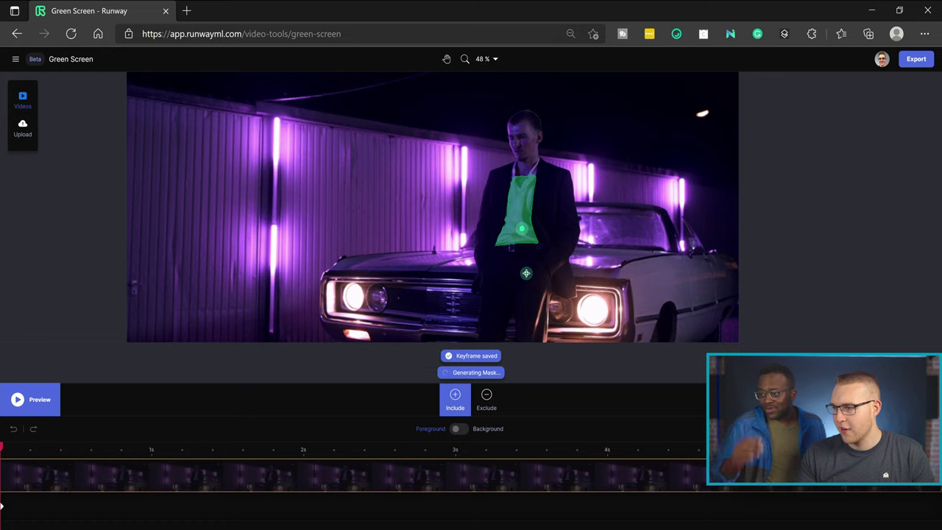
pyautogui.scroll(-1, 525, 294)
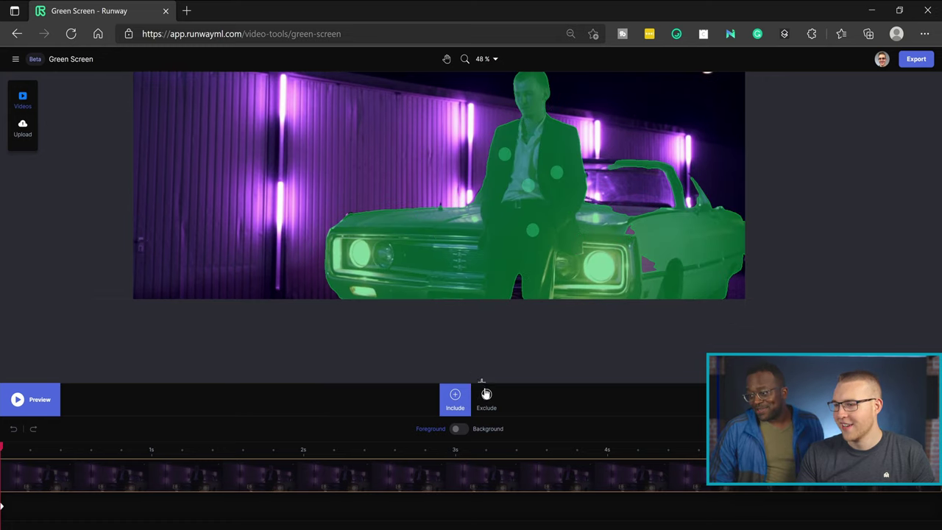
# - Exclude the car's headlight and body, preview, and show the man on solid green
pyautogui.click(393, 245)
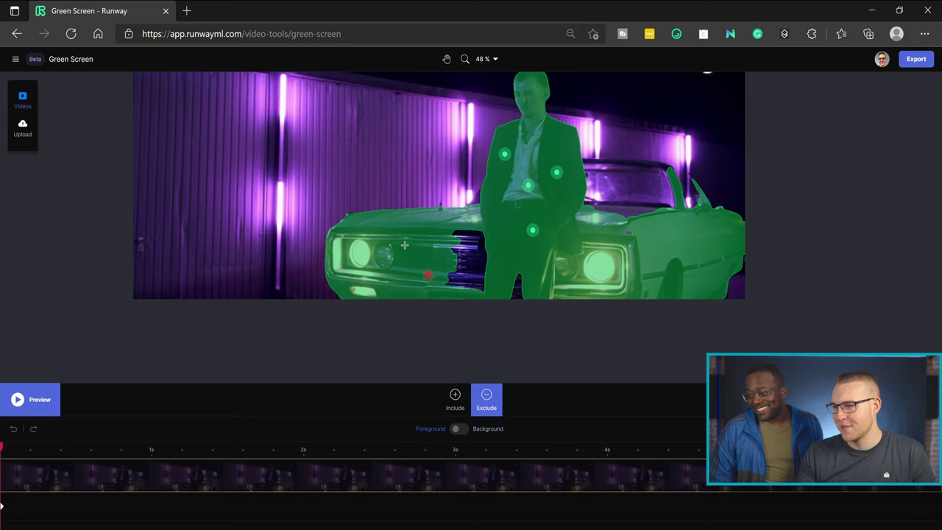
pyautogui.click(592, 275)
pyautogui.click(624, 263)
pyautogui.click(671, 259)
pyautogui.press('space')
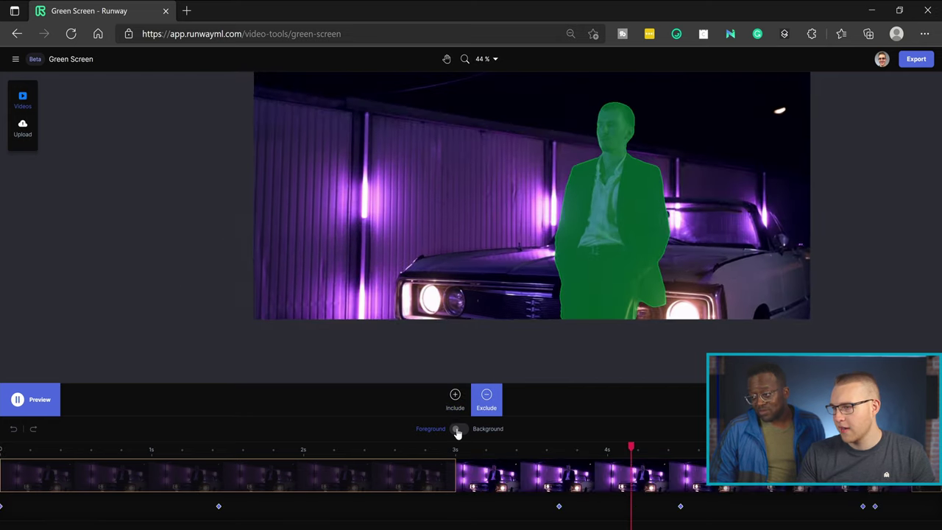
pyautogui.click(457, 432)
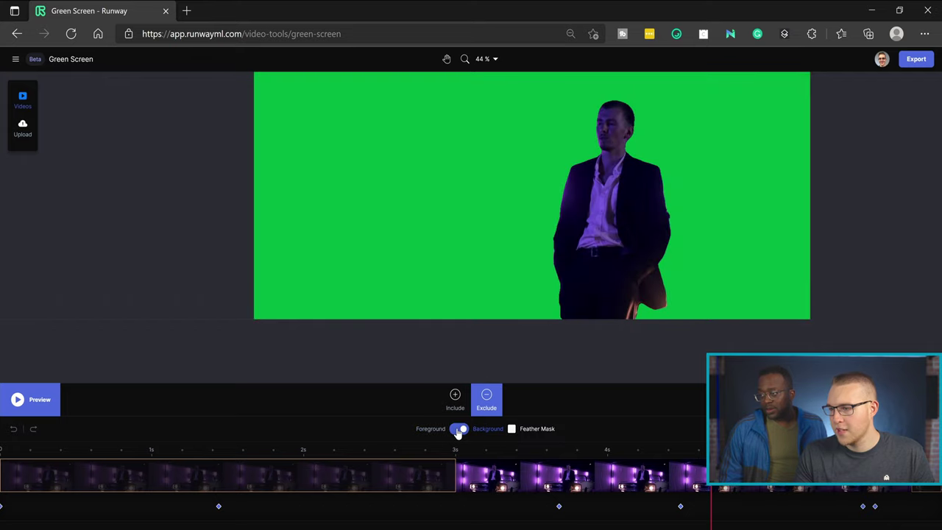
pyautogui.click(486, 399)
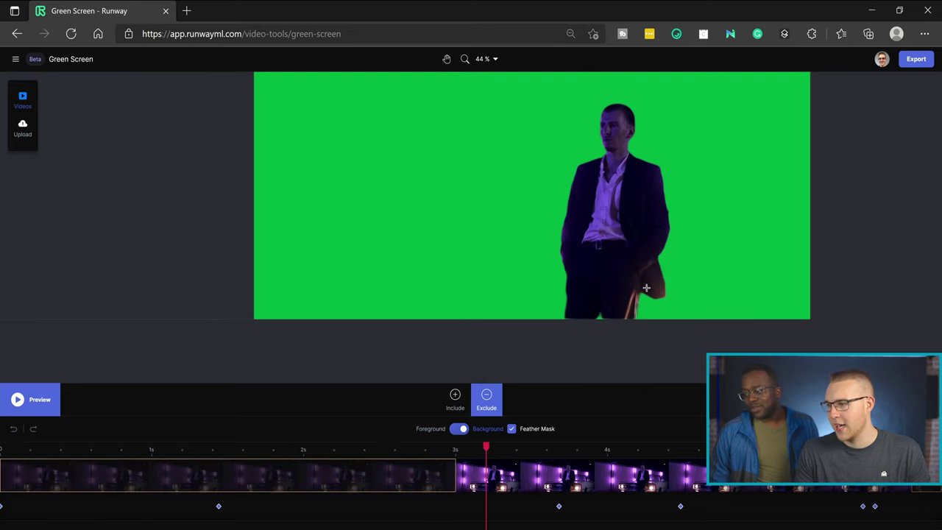
# - Pause on a later frame and include a missed area in the man's mask
pyautogui.press('space')
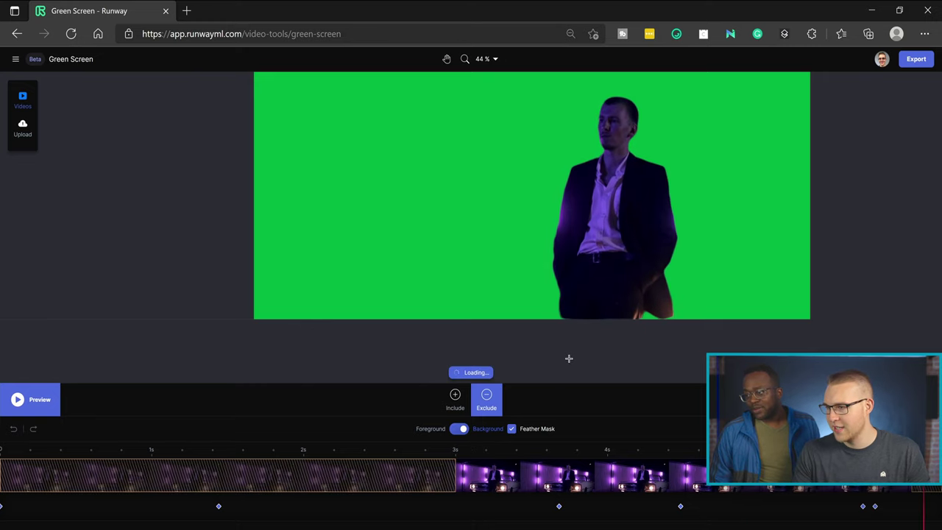
pyautogui.click(454, 400)
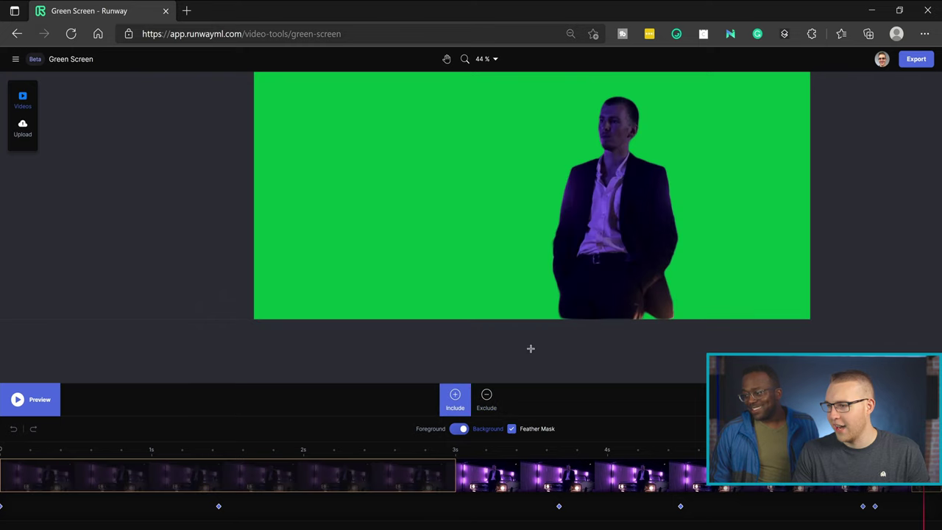
pyautogui.click(563, 315)
pyautogui.scroll(2, 531, 411)
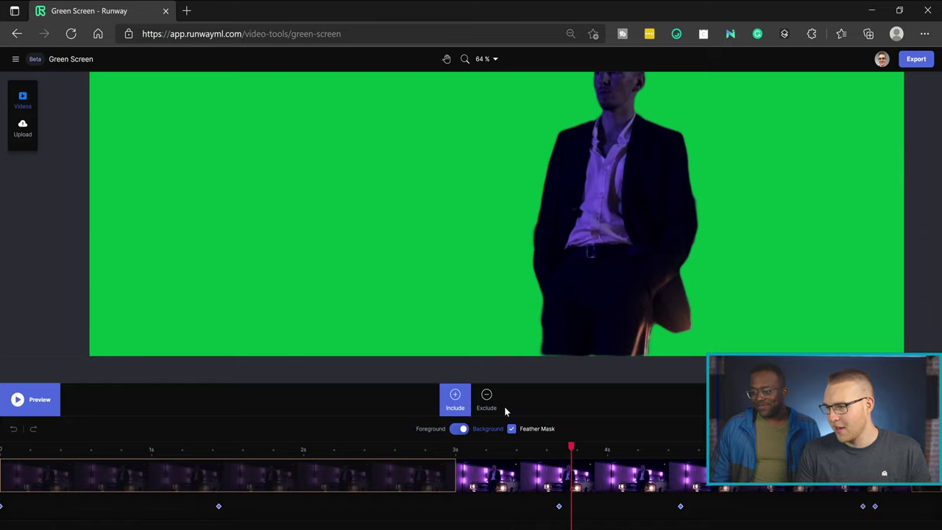
# - Play the suited man's mask preview through over the original neon-lit footage
pyautogui.press('space')
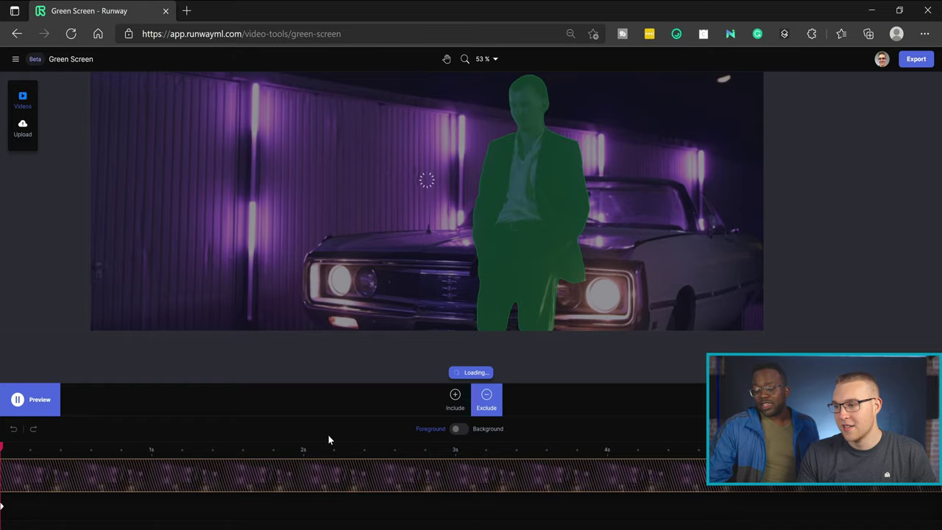
pyautogui.scroll(-1, 446, 324)
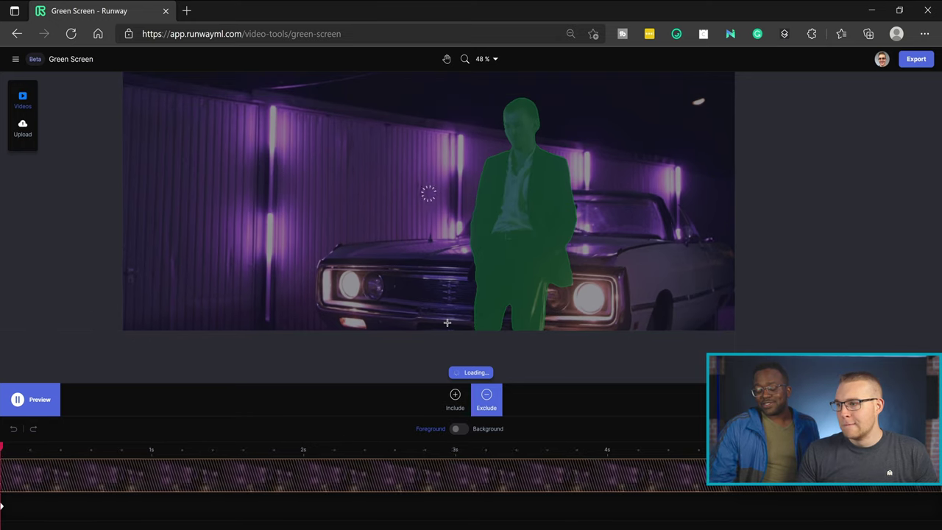